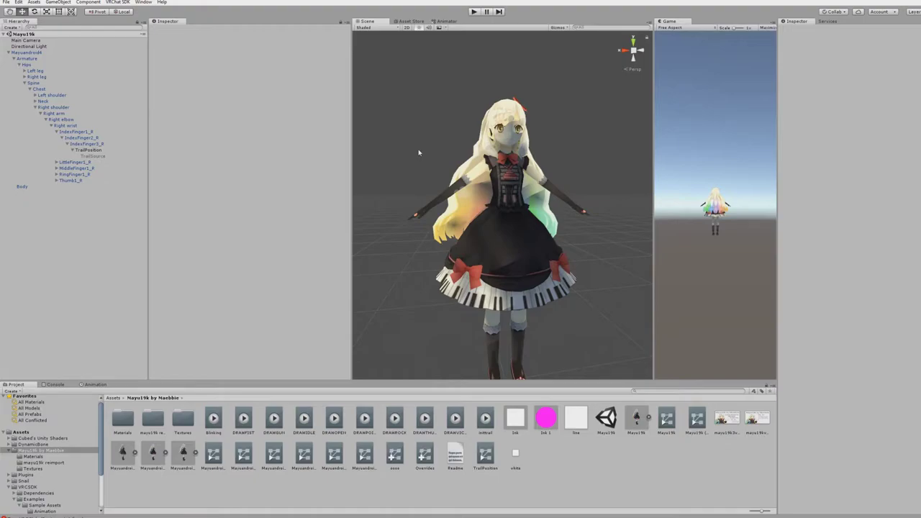
- Select TrailSource and give its Ink material the VRChat Mobile Particles Additive shader
{"action": "left_click", "coordinate": [93, 157]}
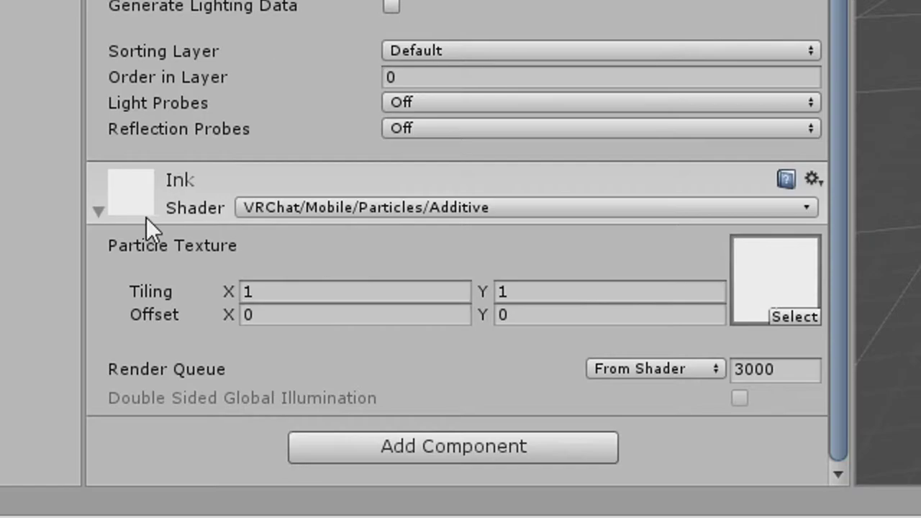
{"action": "left_click", "coordinate": [326, 207]}
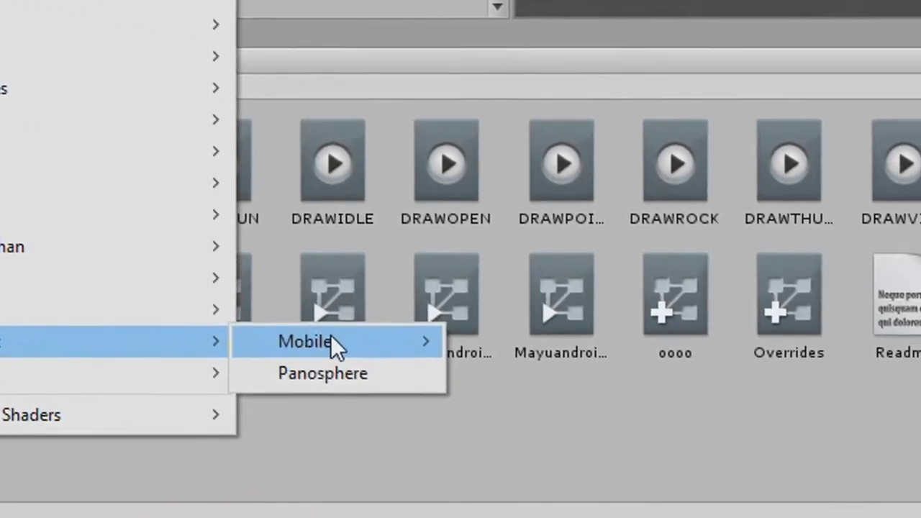
{"action": "mouse_move", "coordinate": [140, 304]}
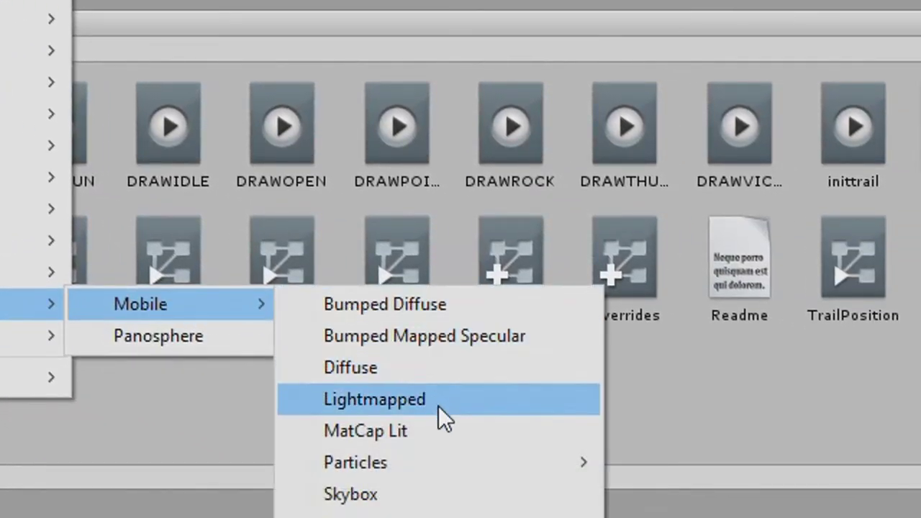
{"action": "mouse_move", "coordinate": [441, 462]}
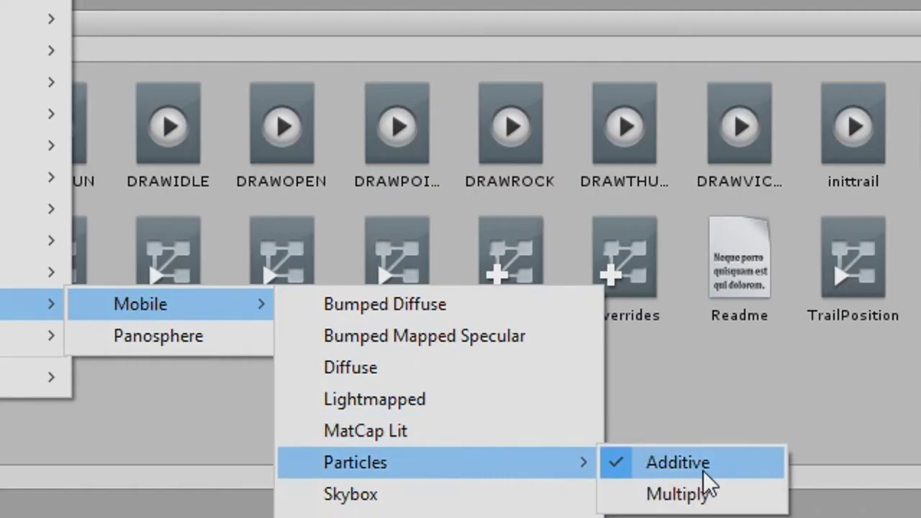
{"action": "left_click", "coordinate": [704, 471]}
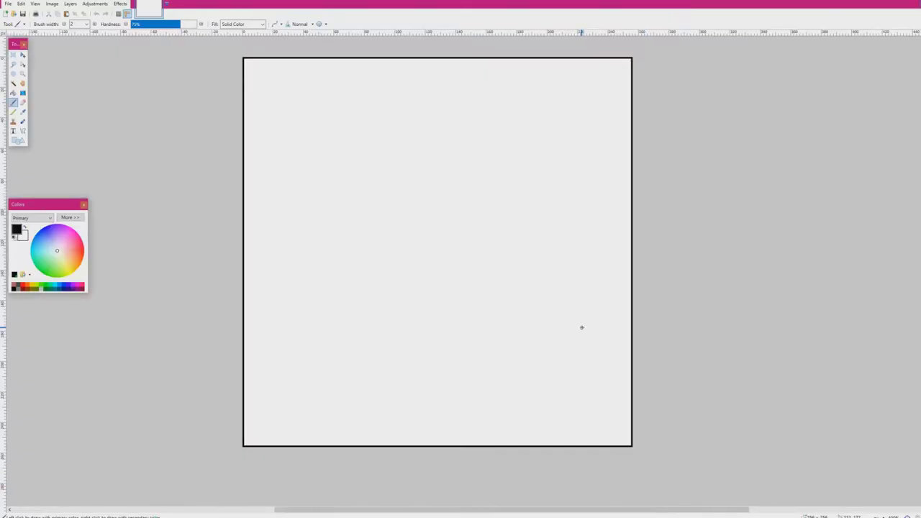
{"action": "scroll", "coordinate": [384, 269], "scroll_direction": "down", "scroll_amount": 2, "text": "ctrl"}
{"action": "scroll", "coordinate": [386, 270], "scroll_direction": "up", "scroll_amount": 2, "text": "ctrl"}
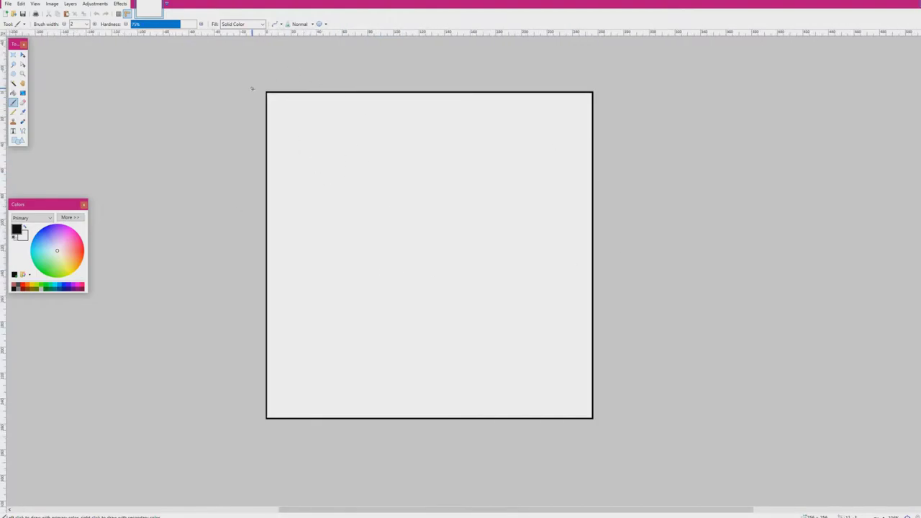
{"action": "scroll", "coordinate": [470, 180], "scroll_direction": "down", "scroll_amount": 1, "text": "ctrl"}
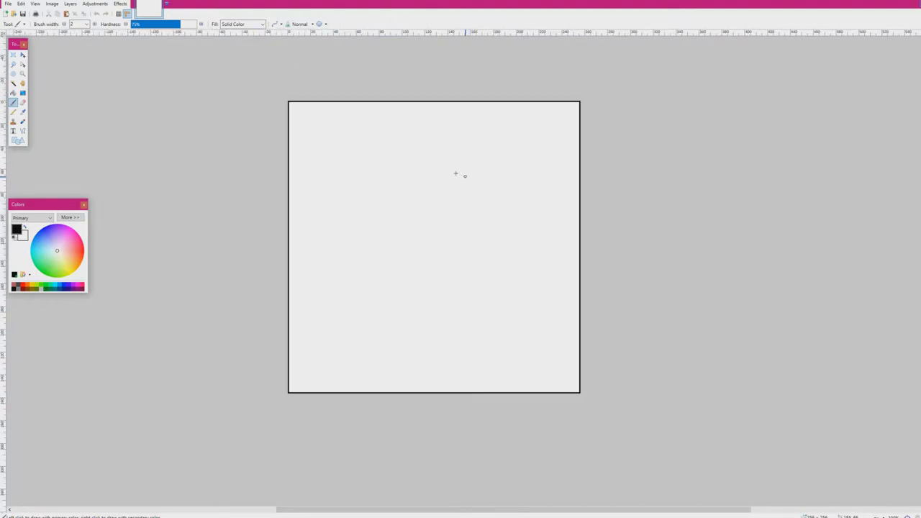
{"action": "scroll", "coordinate": [298, 131], "scroll_direction": "up", "scroll_amount": 1, "text": "ctrl"}
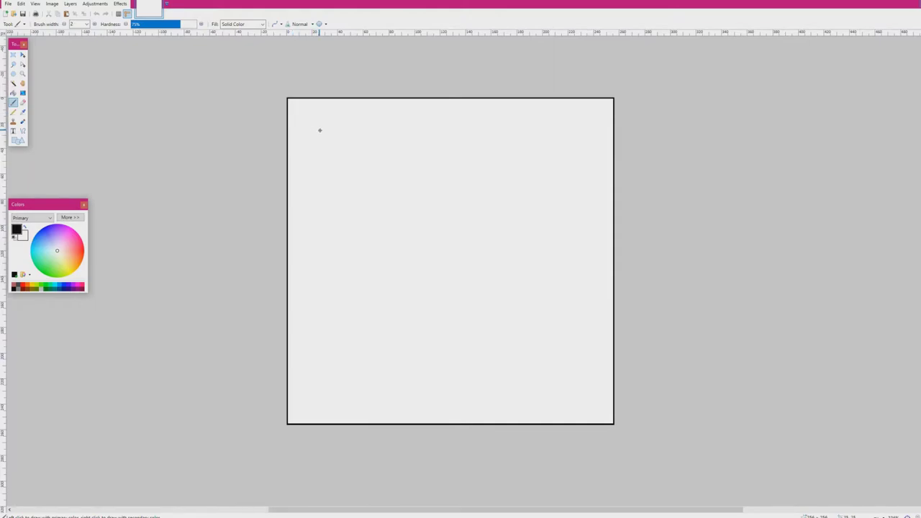
{"action": "scroll", "coordinate": [267, 91], "scroll_direction": "up", "scroll_amount": 1, "text": "ctrl"}
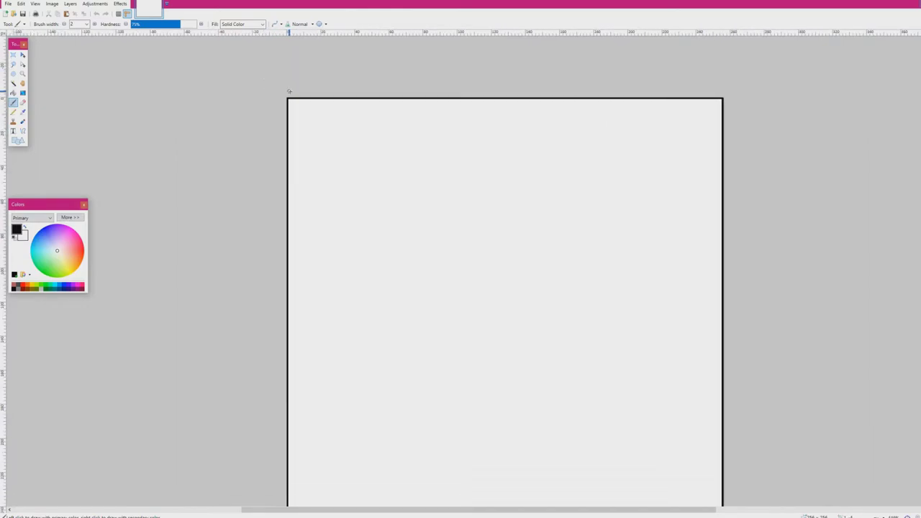
{"action": "scroll", "coordinate": [286, 95], "scroll_direction": "up", "scroll_amount": 2, "text": "ctrl"}
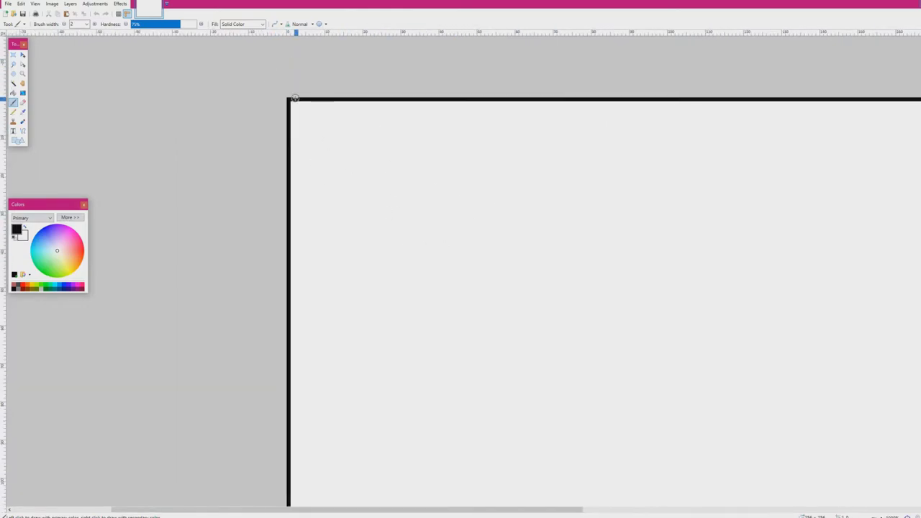
{"action": "scroll", "coordinate": [285, 93], "scroll_direction": "up", "scroll_amount": 1, "text": "ctrl"}
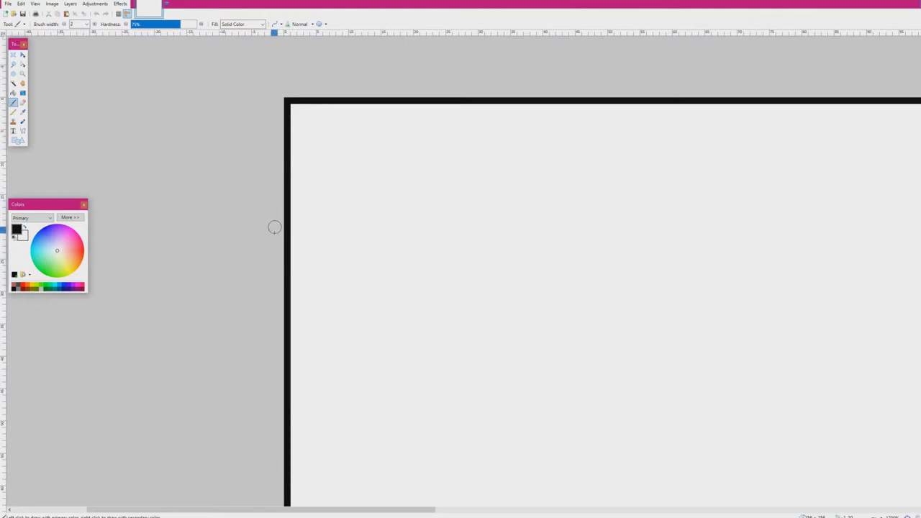
{"action": "scroll", "coordinate": [231, 68], "scroll_direction": "down", "scroll_amount": 5, "text": "ctrl"}
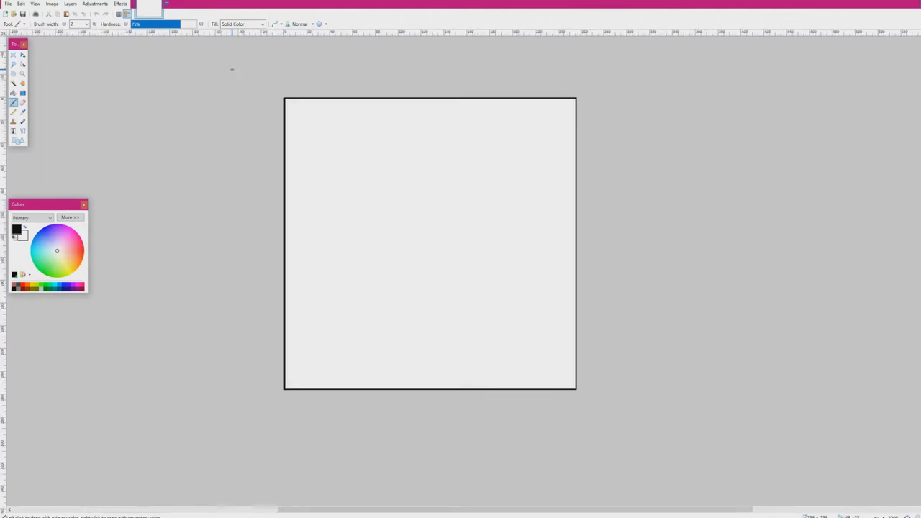
{"action": "scroll", "coordinate": [229, 72], "scroll_direction": "up", "scroll_amount": 1, "text": "ctrl"}
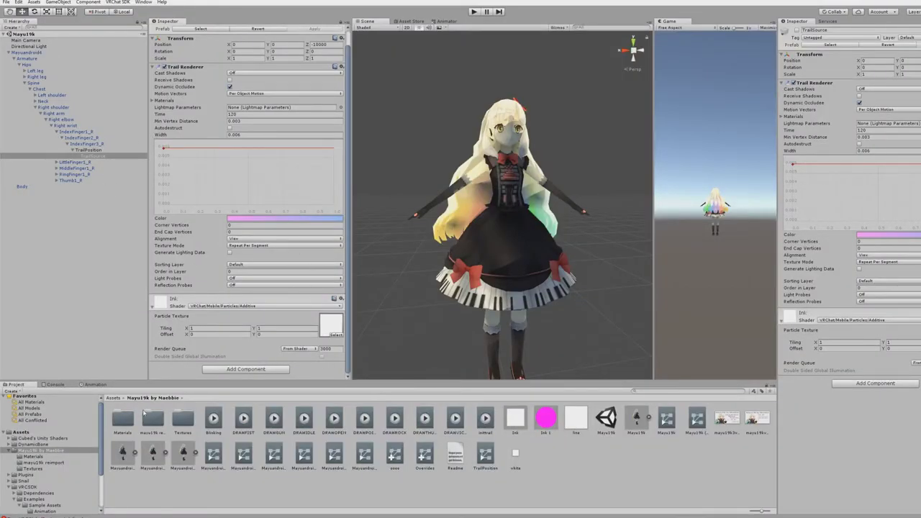
- Apply the line texture's import settings: Generate Mip Maps off, Max Size 256, Compression None
{"action": "left_click", "coordinate": [576, 422]}
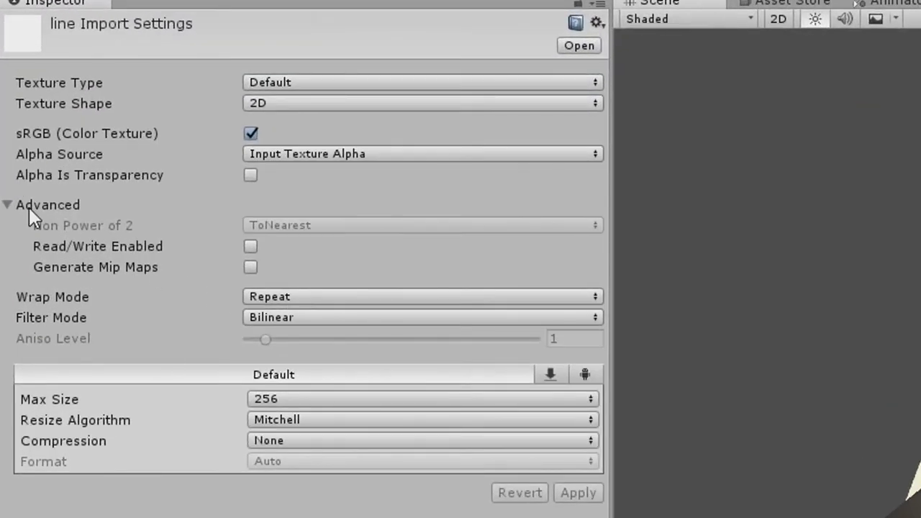
{"action": "left_click", "coordinate": [9, 206]}
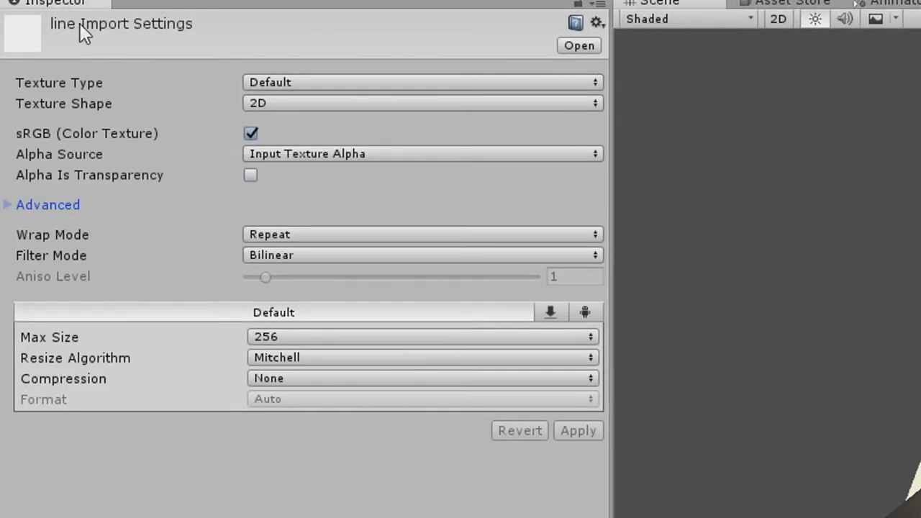
{"action": "left_click", "coordinate": [8, 205]}
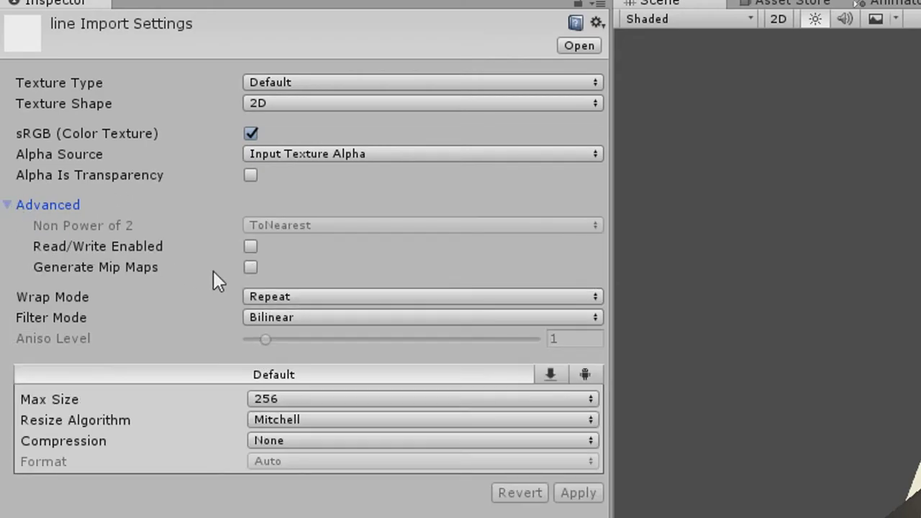
{"action": "left_click", "coordinate": [250, 268]}
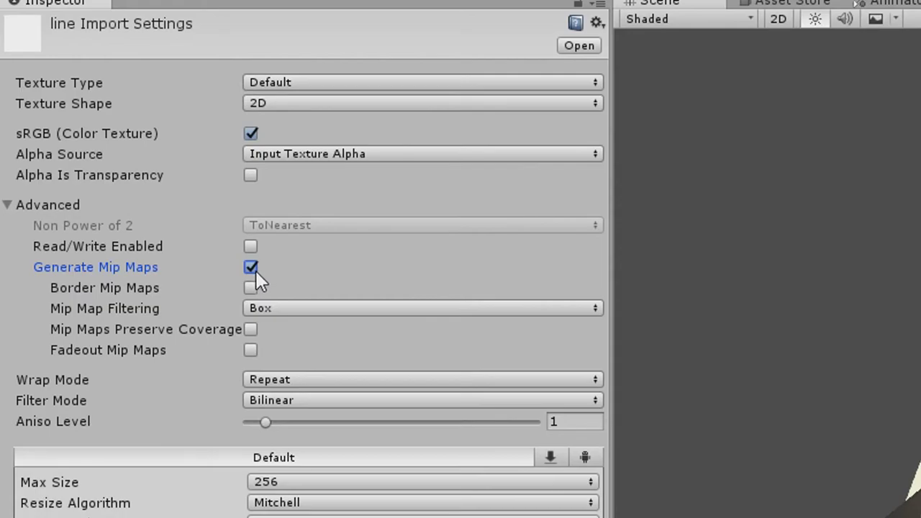
{"action": "left_click", "coordinate": [255, 270]}
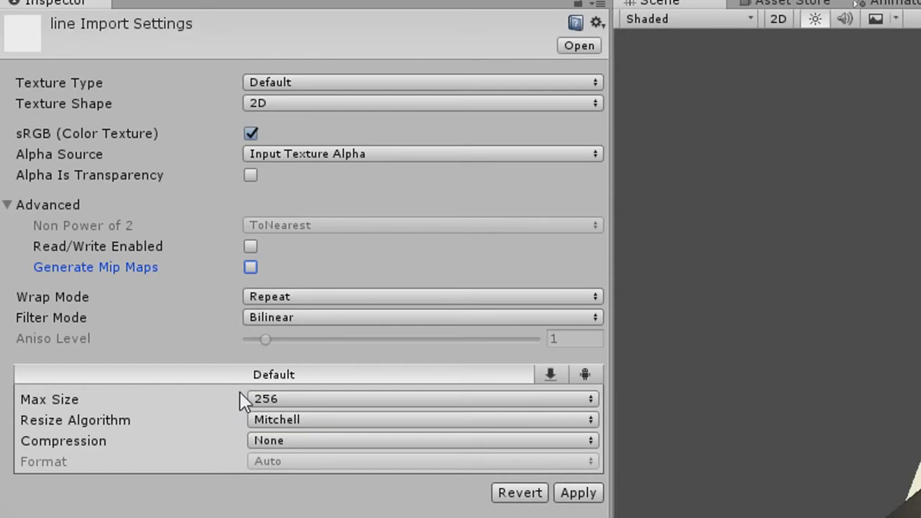
{"action": "left_click", "coordinate": [265, 401]}
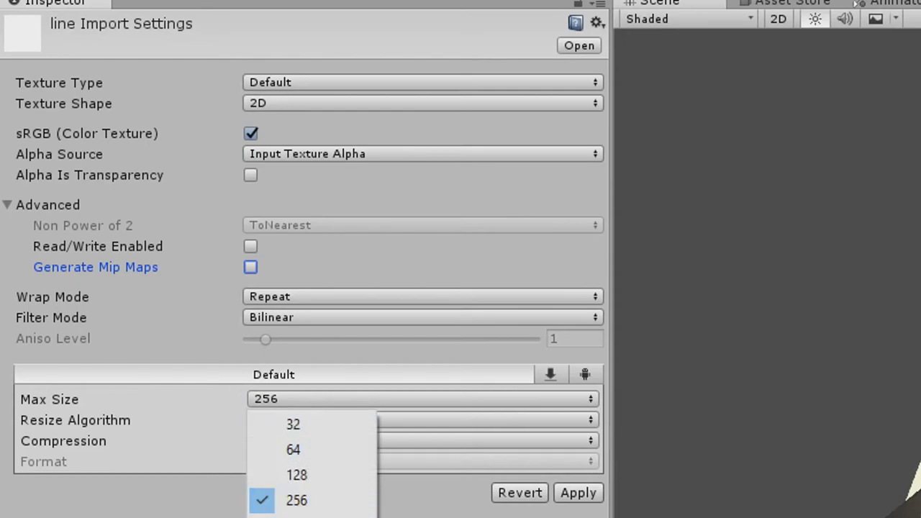
{"action": "left_click", "coordinate": [266, 500]}
{"action": "left_click", "coordinate": [276, 441]}
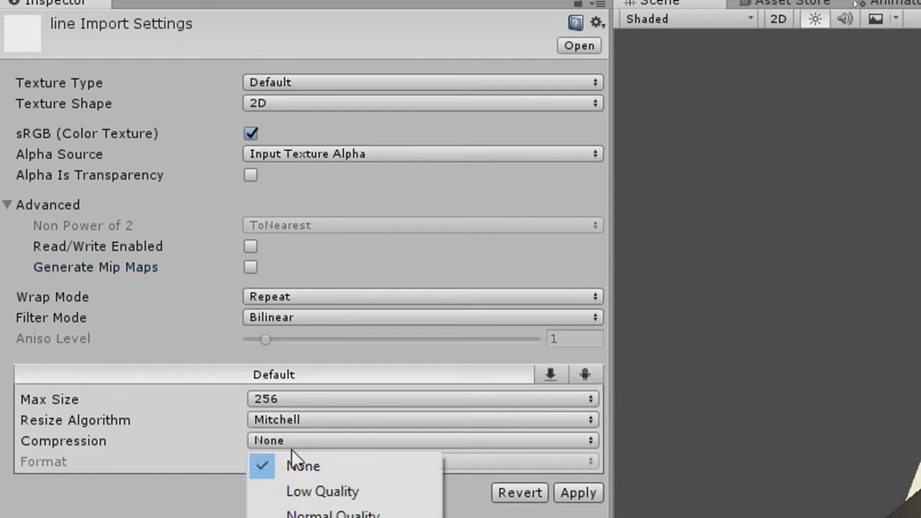
{"action": "left_click", "coordinate": [291, 462]}
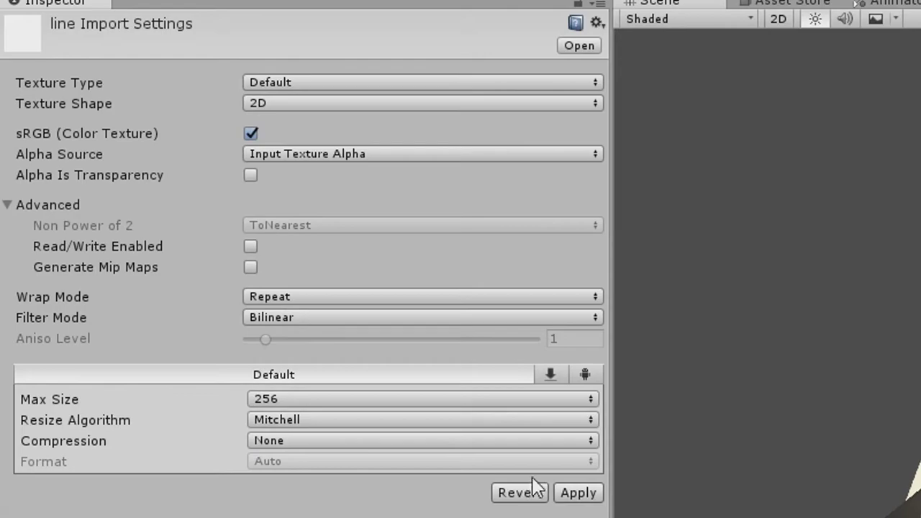
{"action": "left_click", "coordinate": [580, 494]}
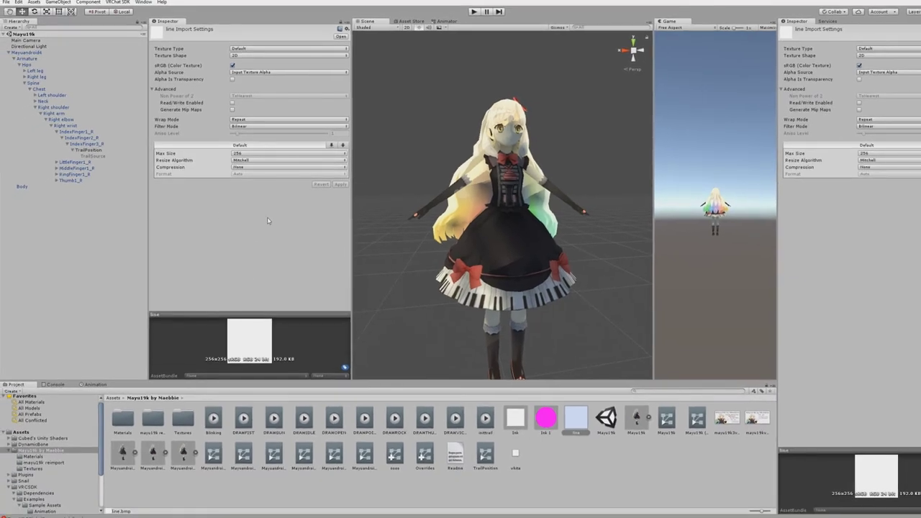
- Put the line texture in the Particle Texture slot of TrailSource's Ink material
{"action": "left_click", "coordinate": [96, 160]}
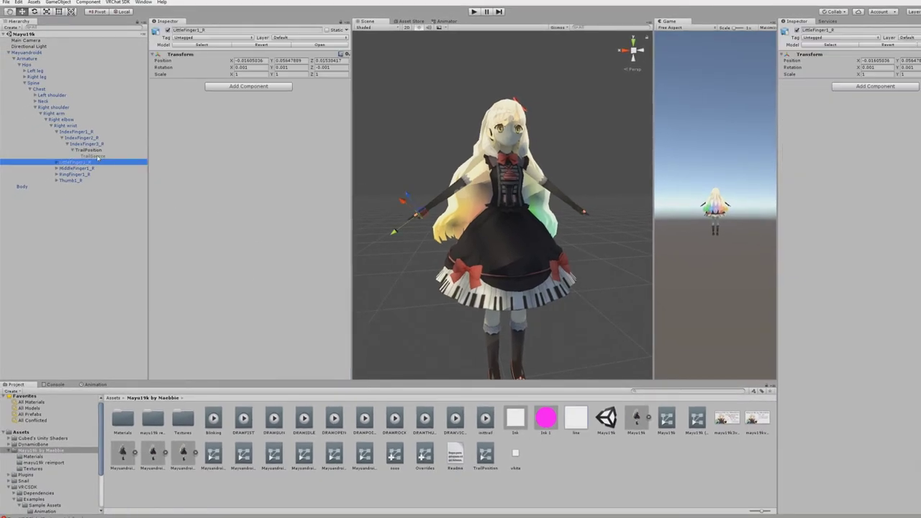
{"action": "left_click", "coordinate": [99, 157]}
{"action": "scroll", "coordinate": [220, 278], "scroll_direction": "down", "scroll_amount": 1}
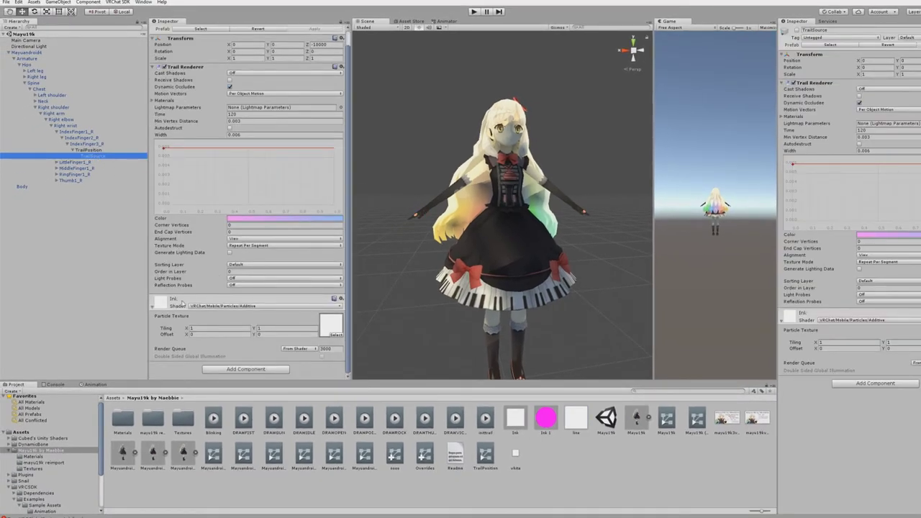
{"action": "left_click", "coordinate": [582, 424]}
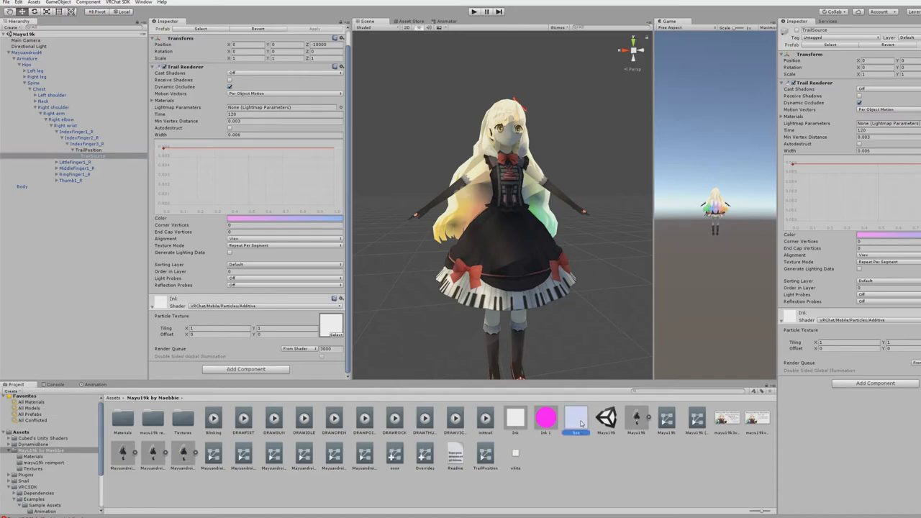
{"action": "left_click_drag", "start_coordinate": [445, 404], "coordinate": [332, 324]}
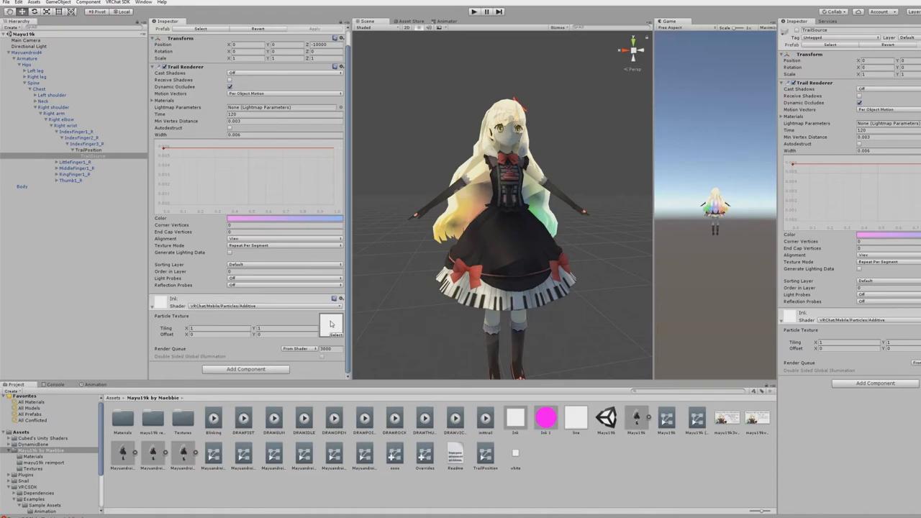